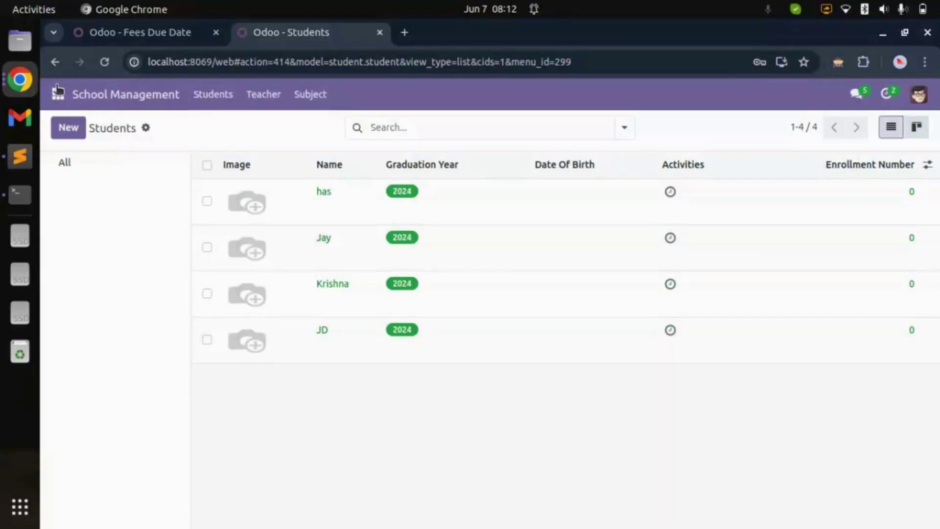
Browse from the apps list to the Discuss inbox, then return to the students list.
{"action": "left_click", "coordinate": [58, 94]}
{"action": "left_click", "coordinate": [88, 125]}
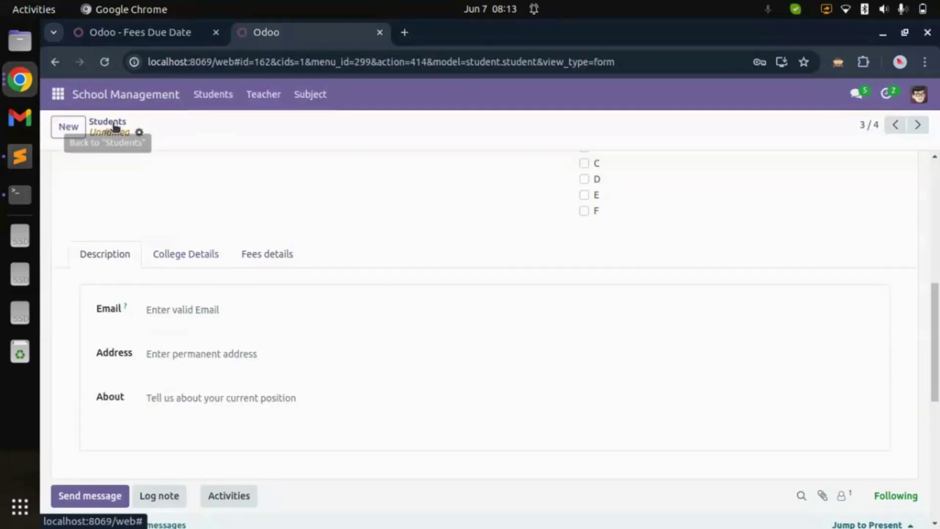
{"action": "left_click", "coordinate": [108, 123]}
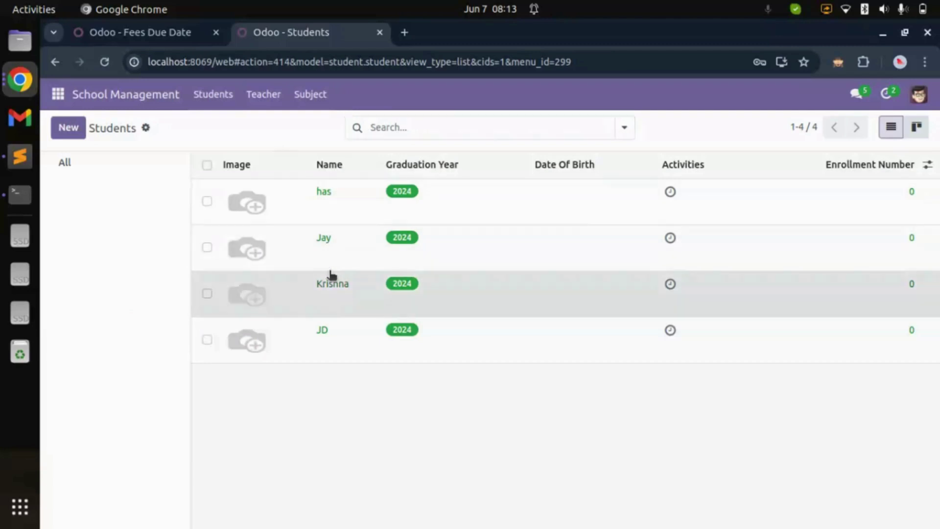
View Krishna's 500.00 fees details, then switch to reminder_student.xml in Sublime Text.
{"action": "left_click", "coordinate": [331, 283]}
{"action": "scroll", "coordinate": [265, 242], "scroll_direction": "down", "scroll_amount": 3}
{"action": "left_click", "coordinate": [257, 286]}
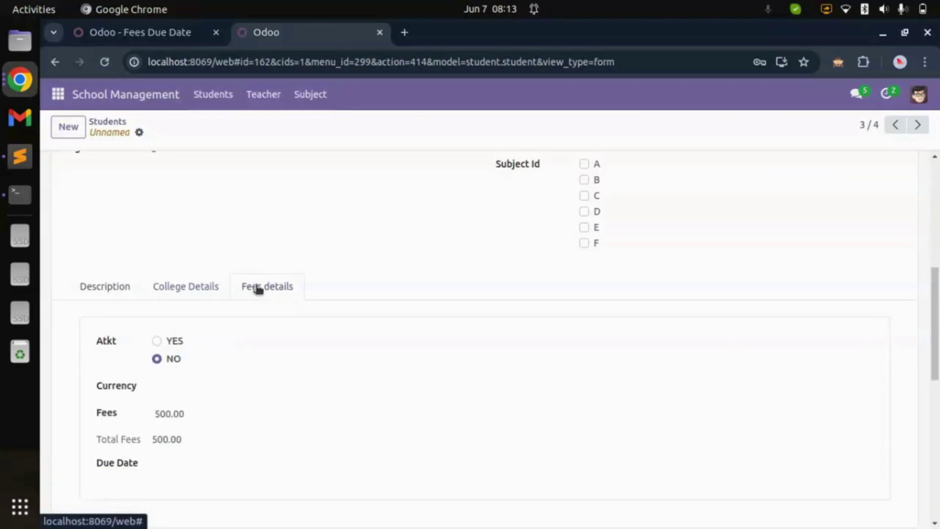
{"action": "scroll", "coordinate": [256, 287], "scroll_direction": "down", "scroll_amount": 1}
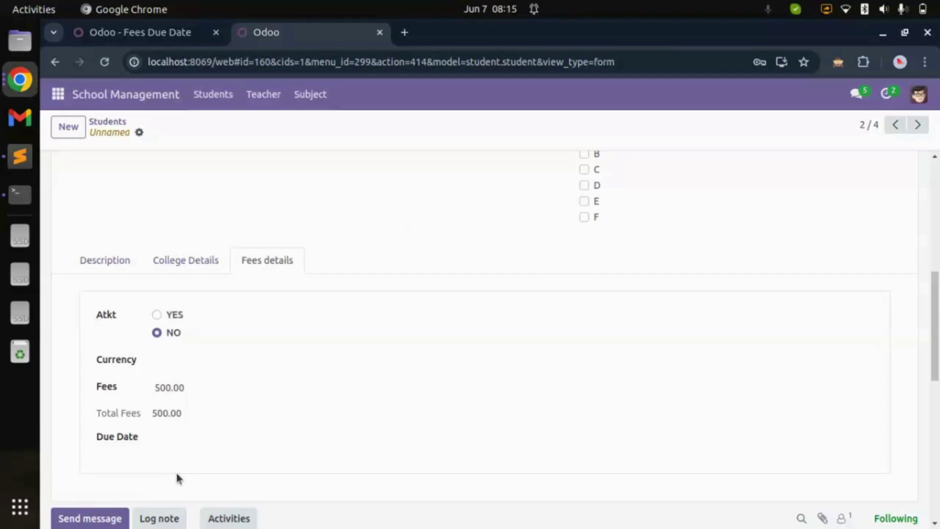
{"action": "scroll", "coordinate": [176, 478], "scroll_direction": "down", "scroll_amount": 1}
{"action": "scroll", "coordinate": [177, 477], "scroll_direction": "down", "scroll_amount": 2}
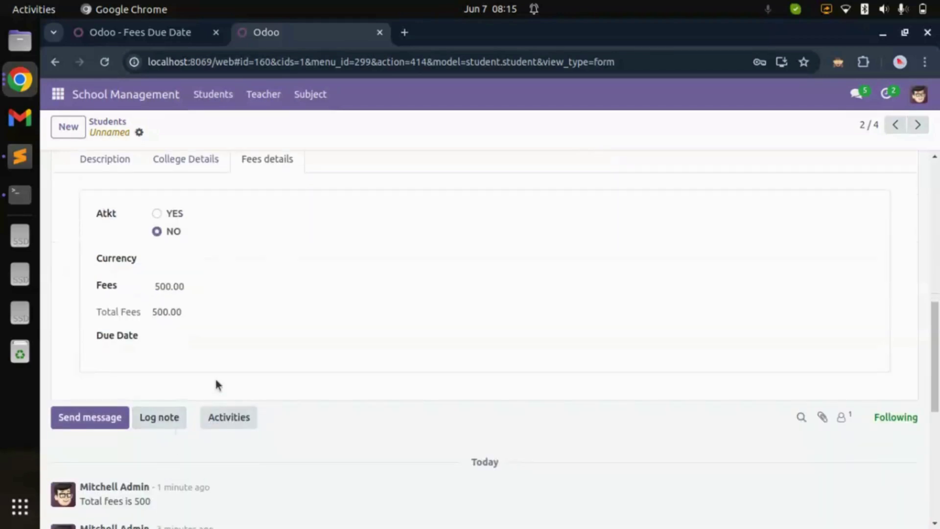
{"action": "key", "text": "alt+Tab"}
{"action": "scroll", "coordinate": [147, 322], "scroll_direction": "down", "scroll_amount": 4}
{"action": "scroll", "coordinate": [146, 321], "scroll_direction": "down", "scroll_amount": 2}
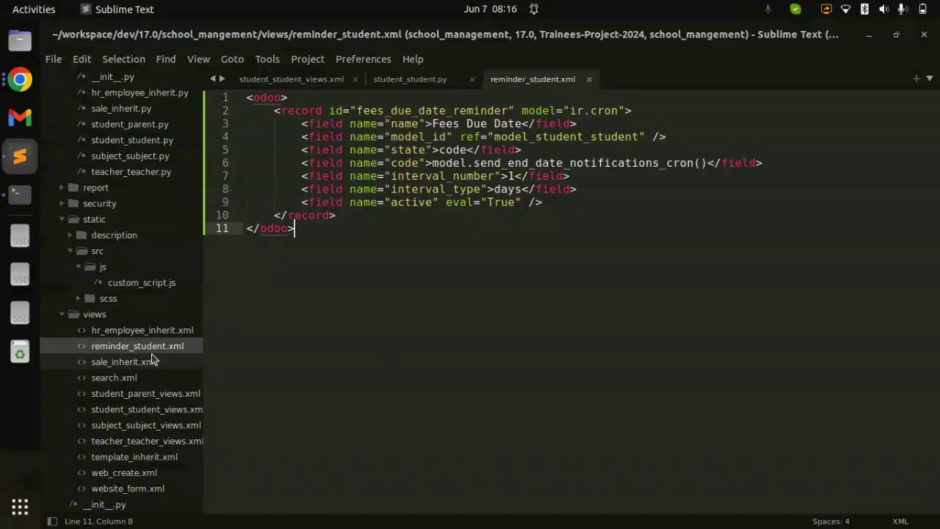
{"action": "left_click", "coordinate": [346, 217]}
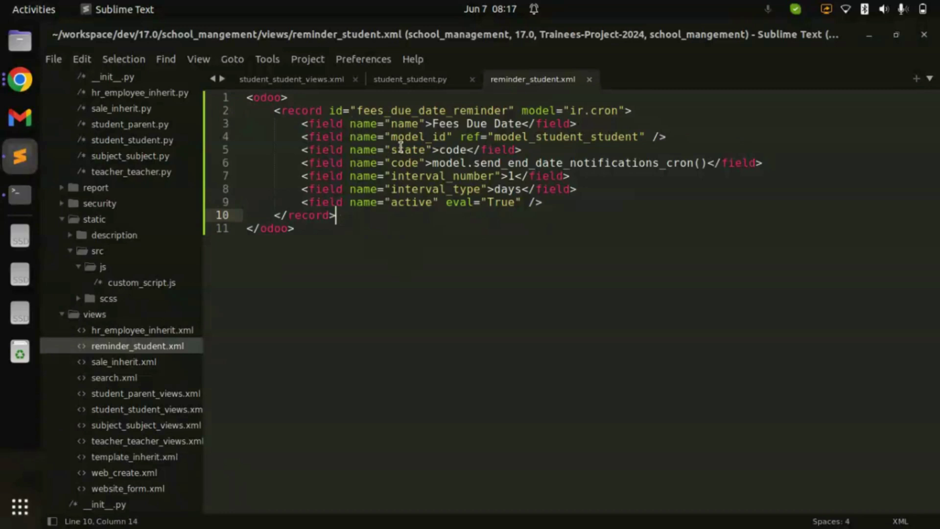
{"action": "double_click", "coordinate": [401, 110]}
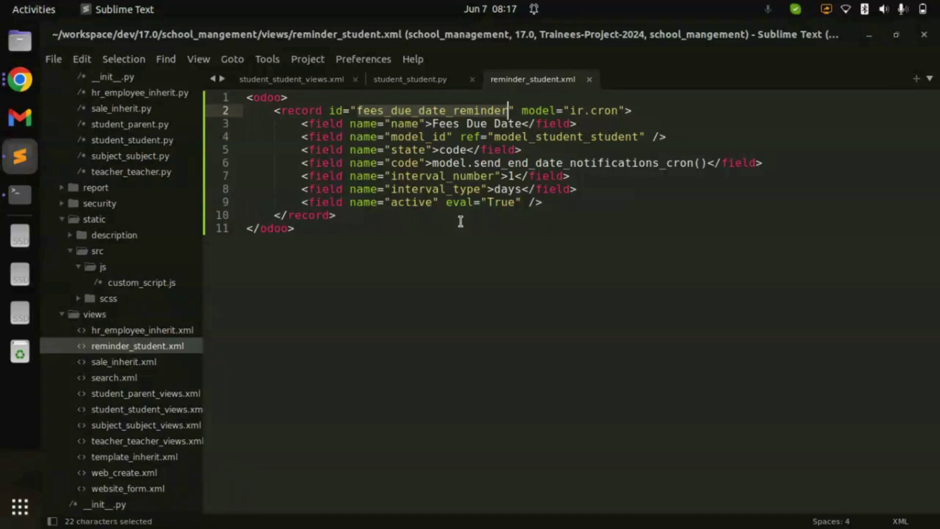
{"action": "left_click_drag", "start_coordinate": [571, 111], "coordinate": [619, 110]}
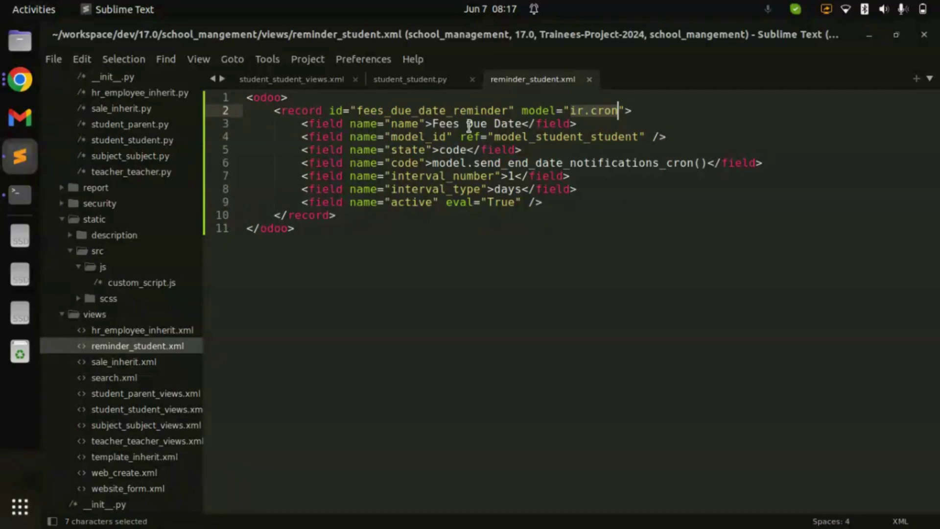
{"action": "double_click", "coordinate": [525, 137]}
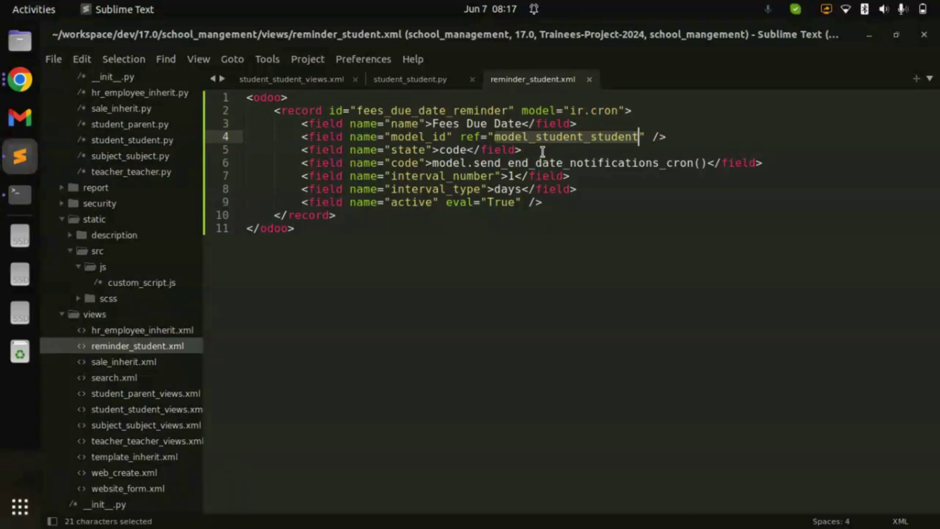
{"action": "left_click_drag", "start_coordinate": [367, 151], "coordinate": [524, 162]}
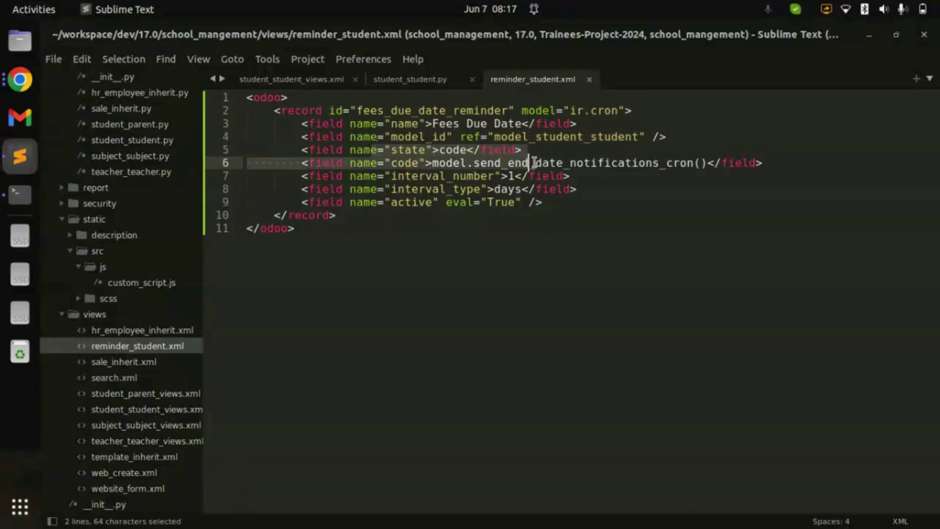
{"action": "left_click", "coordinate": [527, 161]}
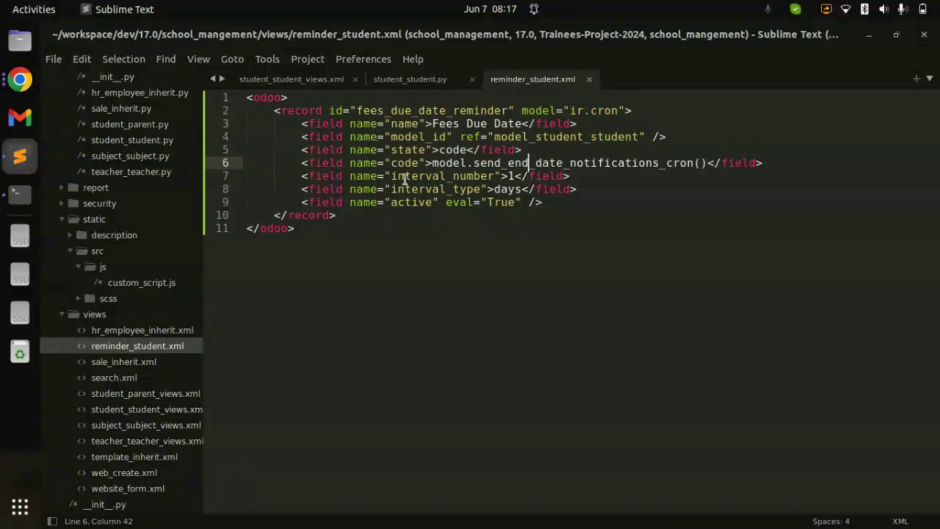
{"action": "double_click", "coordinate": [589, 166]}
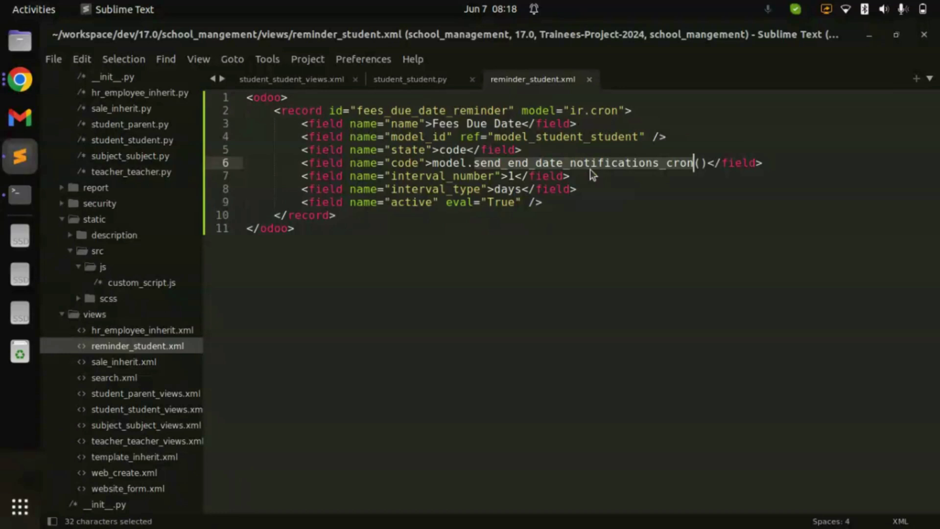
{"action": "left_click", "coordinate": [586, 178]}
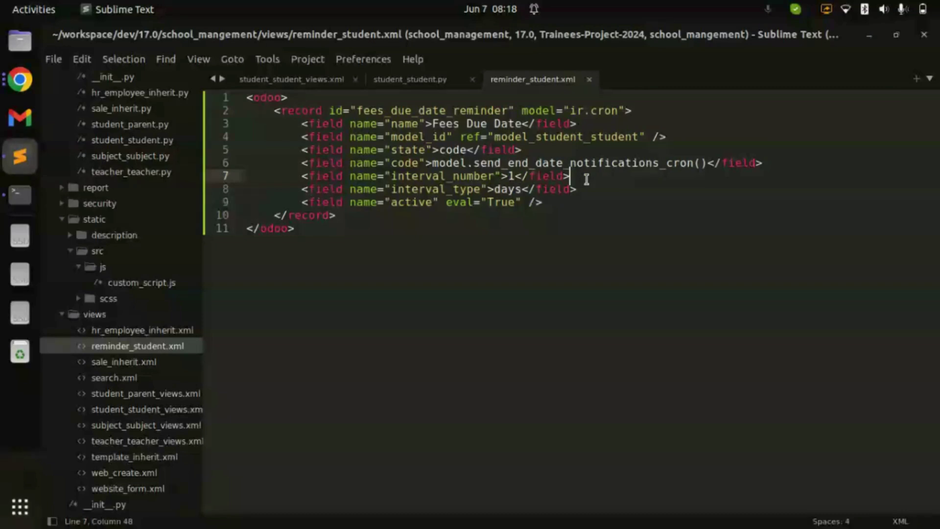
{"action": "left_click", "coordinate": [502, 190]}
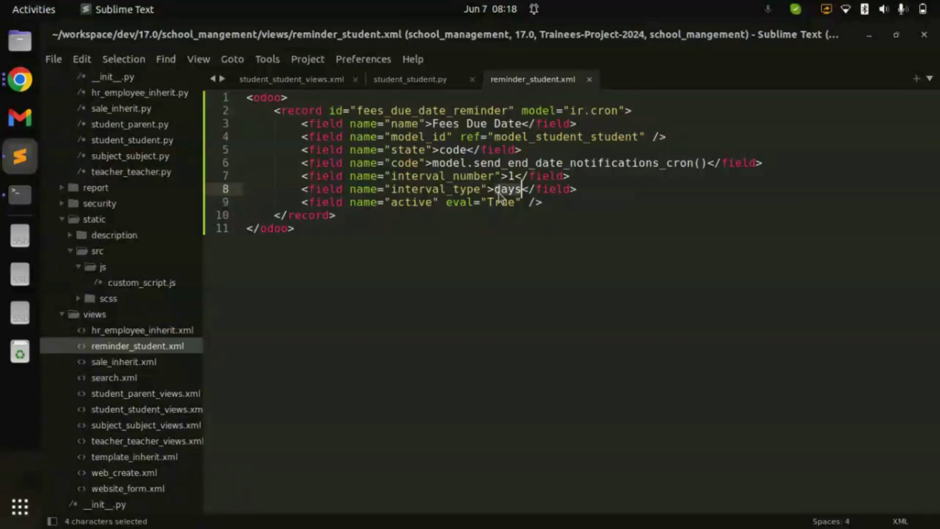
{"action": "left_click", "coordinate": [548, 200]}
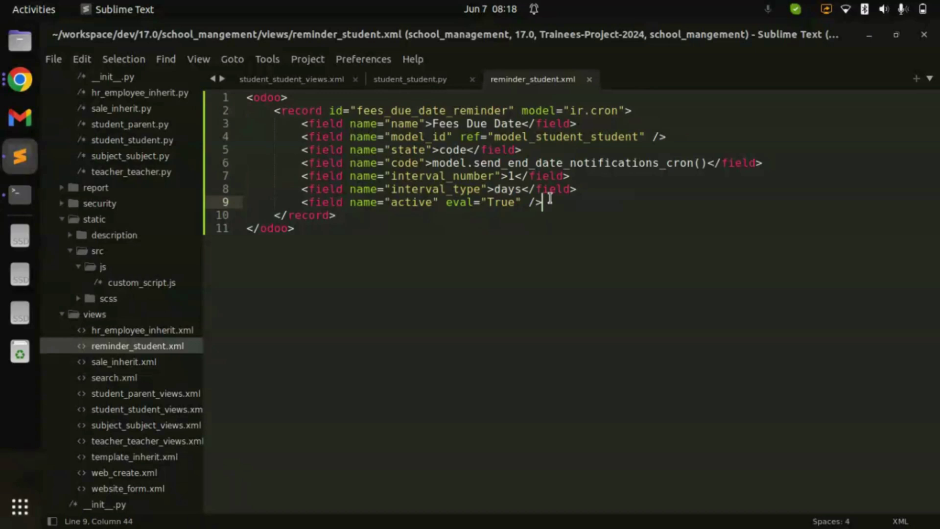
{"action": "double_click", "coordinate": [409, 202]}
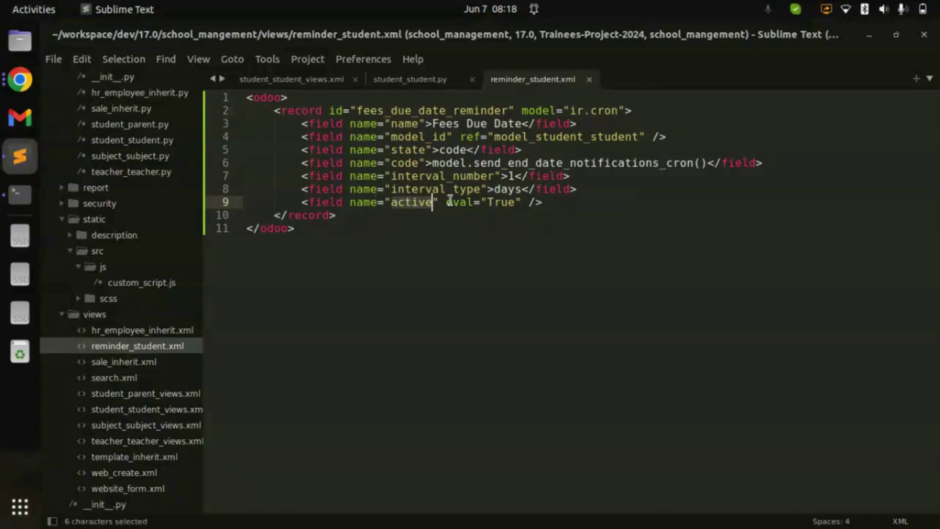
{"action": "double_click", "coordinate": [504, 202]}
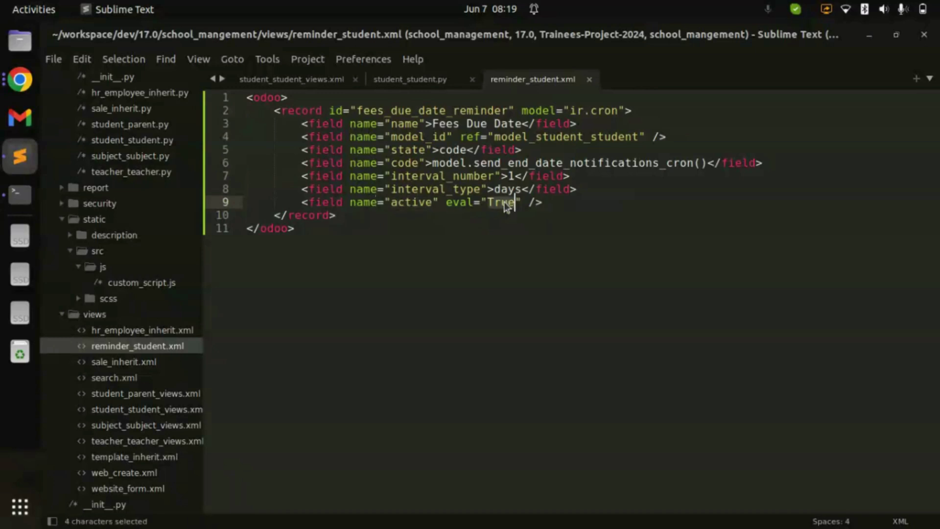
{"action": "double_click", "coordinate": [569, 162]}
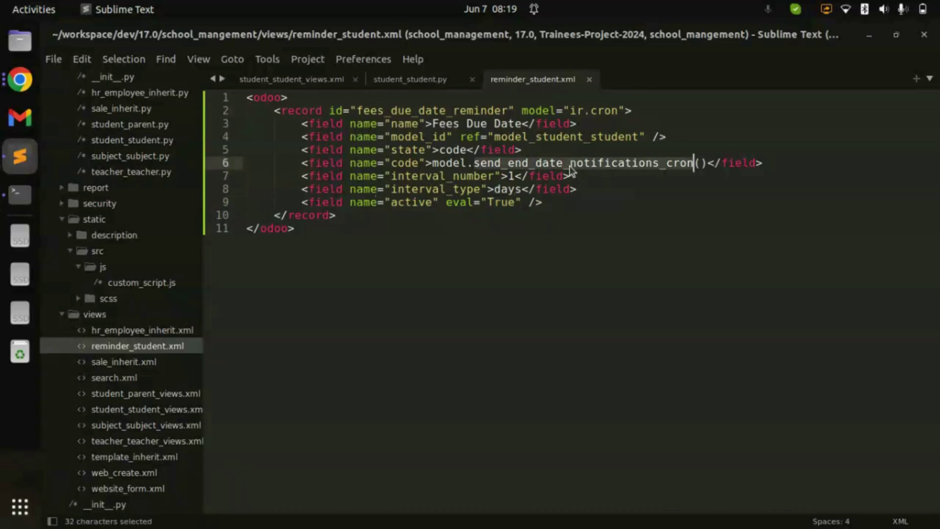
In student_student.py, highlight send_end_date_notifications_cron and trace its today-date and due-students lines.
{"action": "key", "text": "ctrl+Page_Up"}
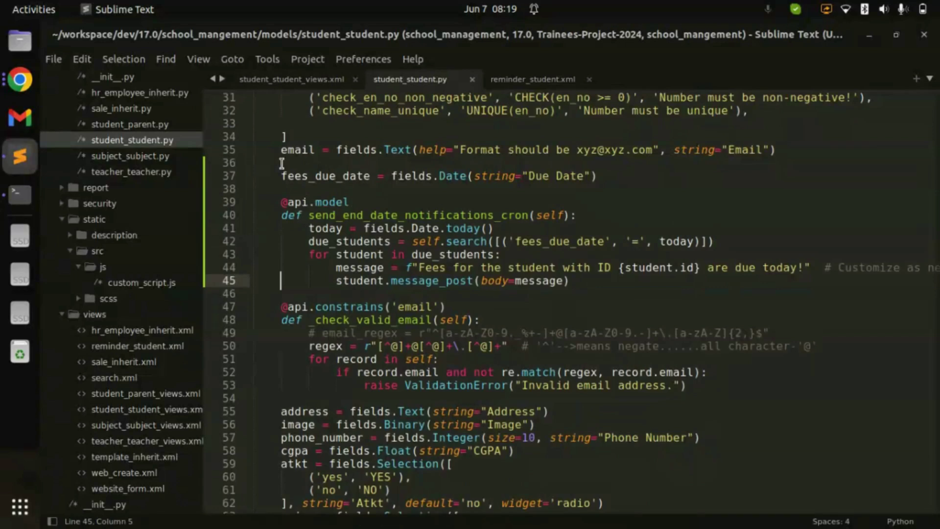
{"action": "left_click", "coordinate": [287, 241]}
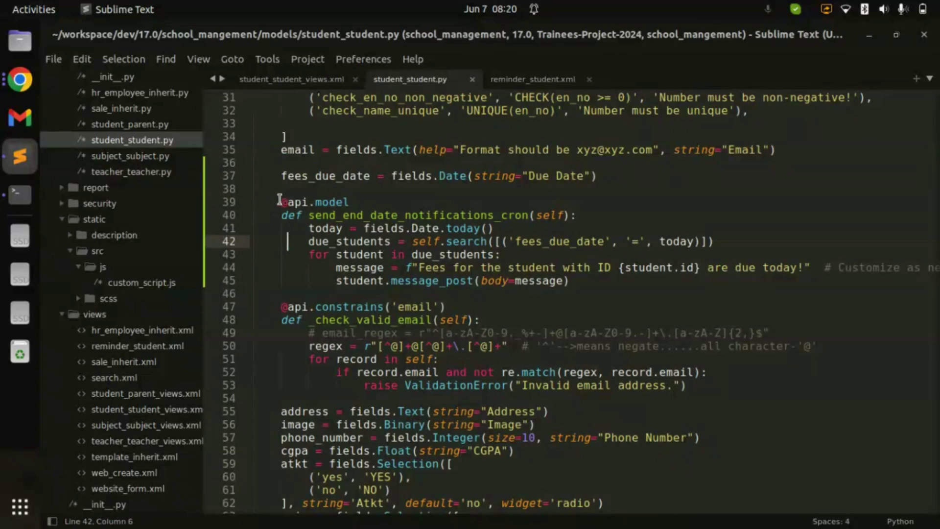
{"action": "mouse_move", "coordinate": [278, 198]}
{"action": "left_mouse_down"}
{"action": "mouse_move", "coordinate": [495, 243]}
{"action": "mouse_move", "coordinate": [567, 281]}
{"action": "left_mouse_up"}
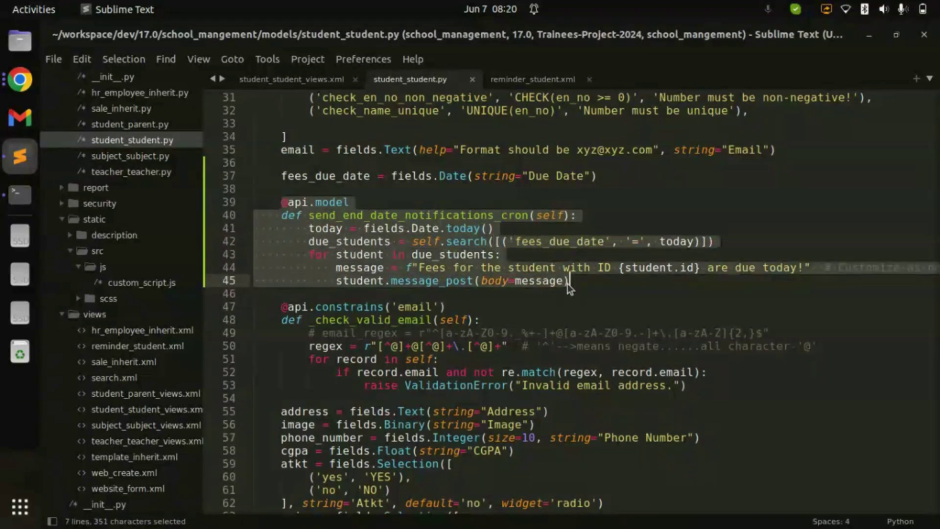
{"action": "left_click", "coordinate": [309, 229]}
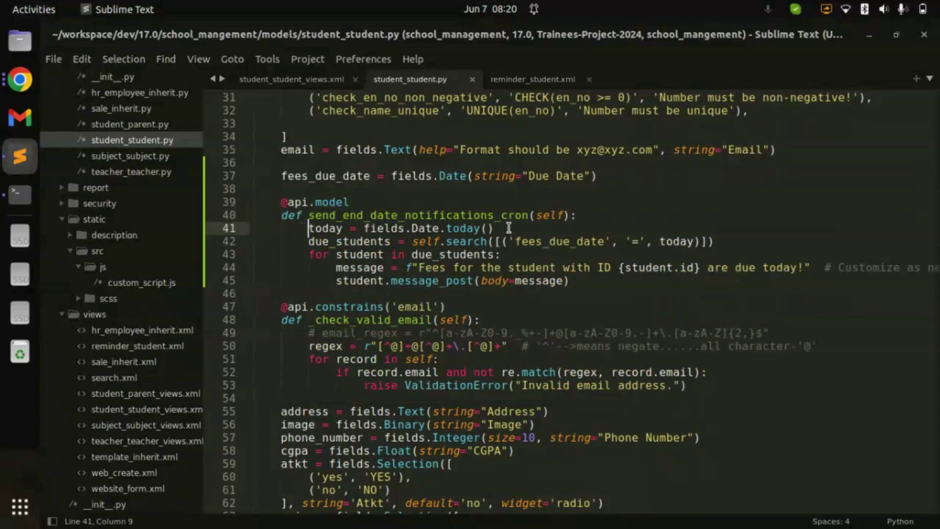
{"action": "left_click", "coordinate": [335, 254]}
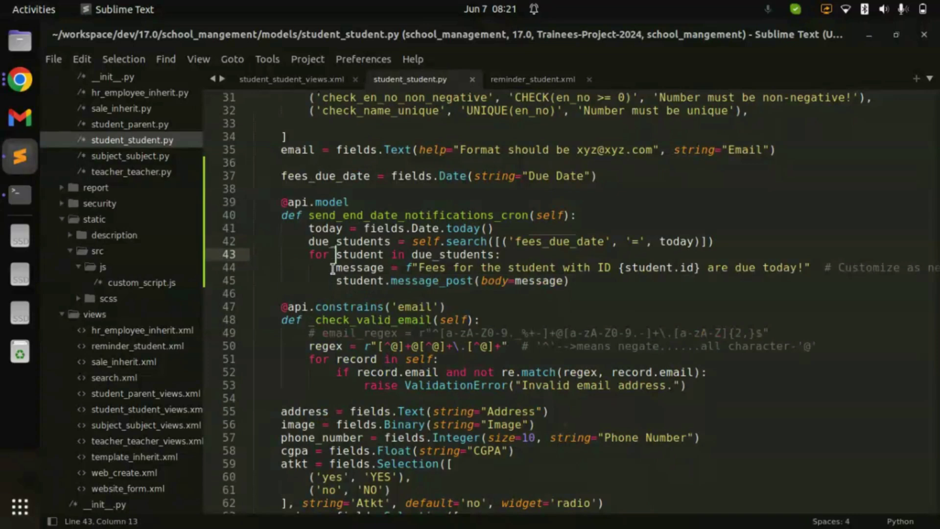
Review the due-today message and its posting, reselect the method, and return to Odoo's student form.
{"action": "left_click", "coordinate": [332, 268]}
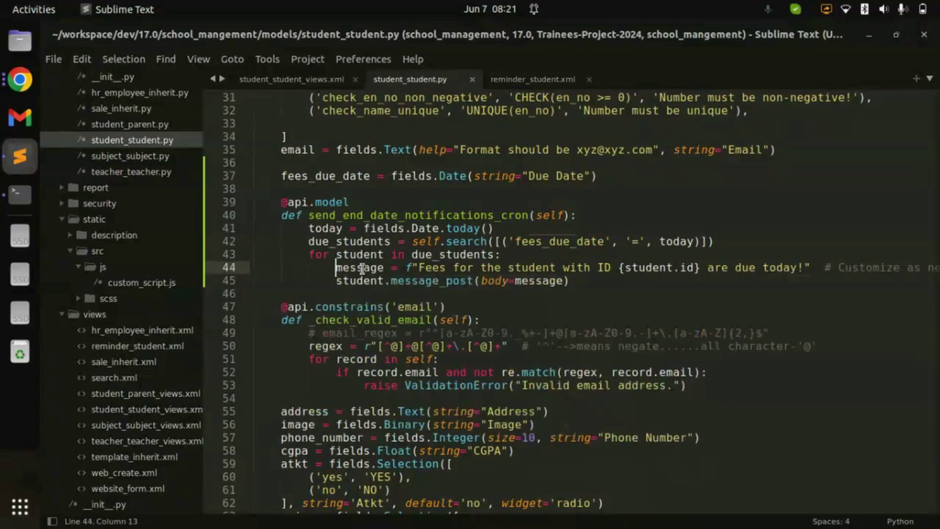
{"action": "left_click_drag", "start_coordinate": [405, 268], "coordinate": [811, 268]}
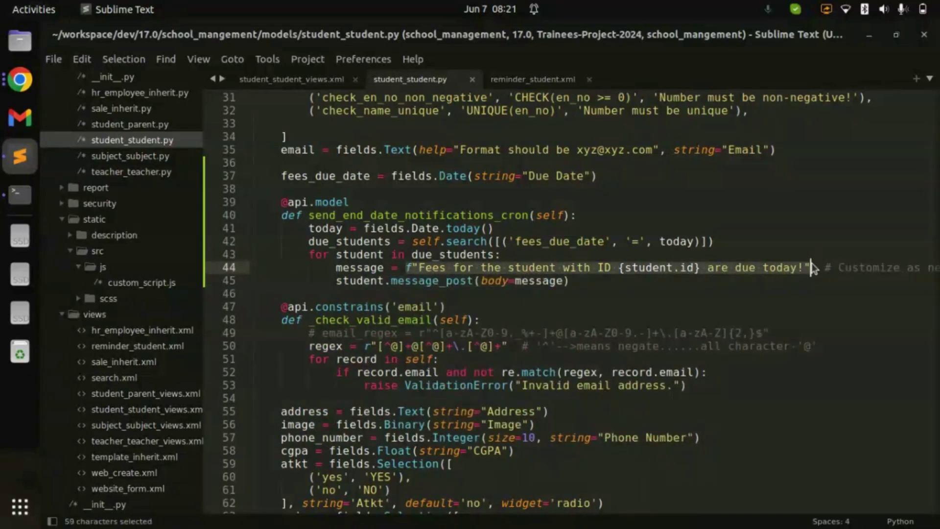
{"action": "left_click", "coordinate": [586, 285]}
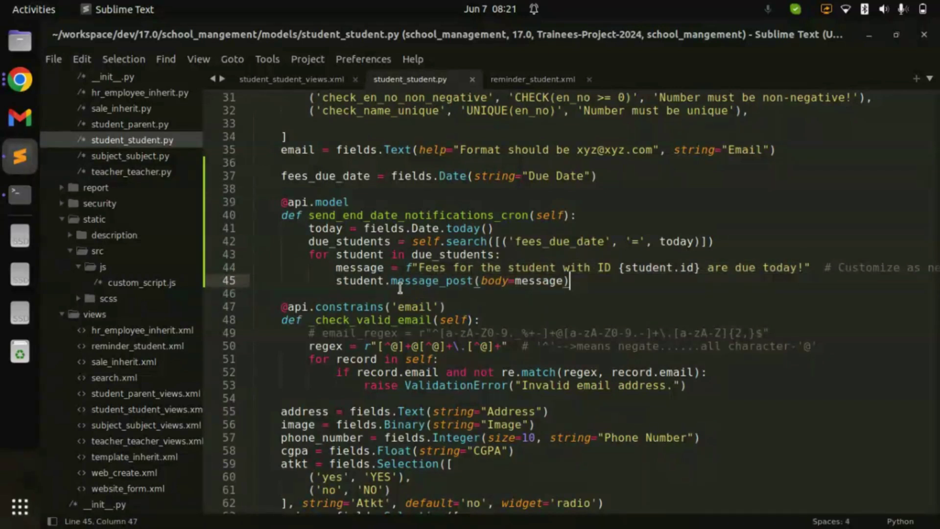
{"action": "left_click", "coordinate": [308, 225]}
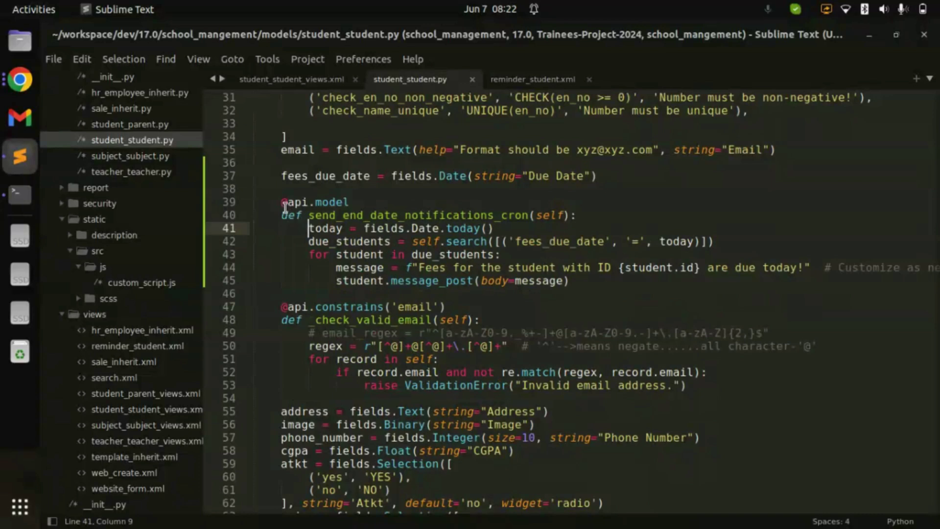
{"action": "mouse_move", "coordinate": [281, 202]}
{"action": "left_mouse_down"}
{"action": "mouse_move", "coordinate": [467, 240]}
{"action": "mouse_move", "coordinate": [576, 280]}
{"action": "left_mouse_up"}
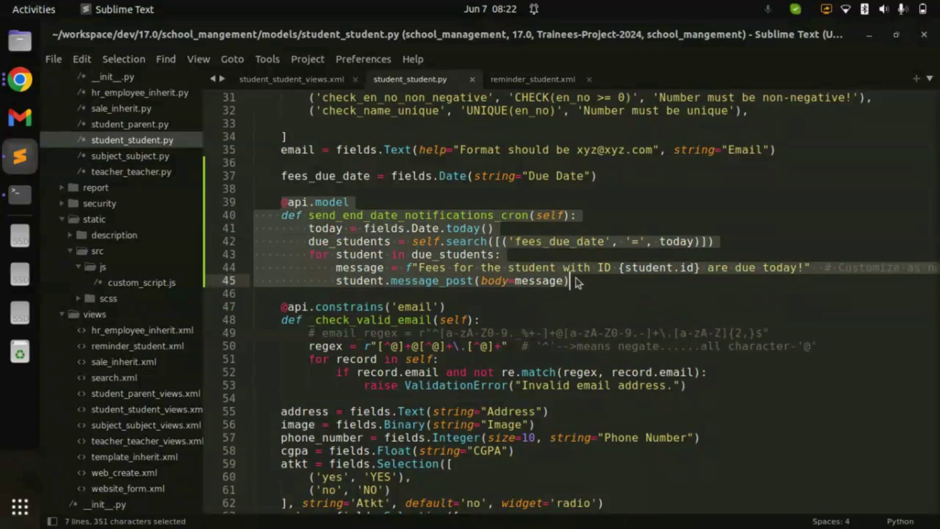
{"action": "key", "text": "alt+Tab"}
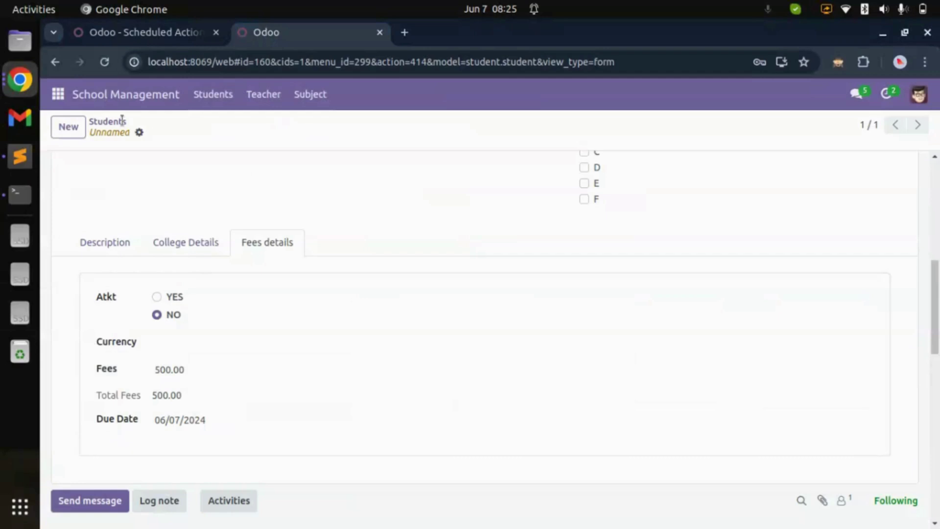
Search Scheduled Actions for 'due' and open the Fees Due Date action.
{"action": "left_click", "coordinate": [130, 32]}
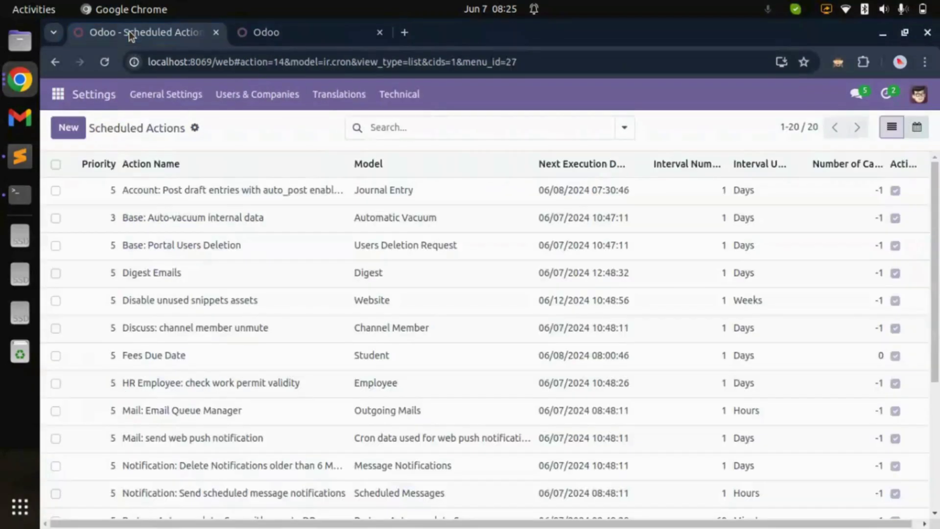
{"action": "left_click", "coordinate": [446, 127]}
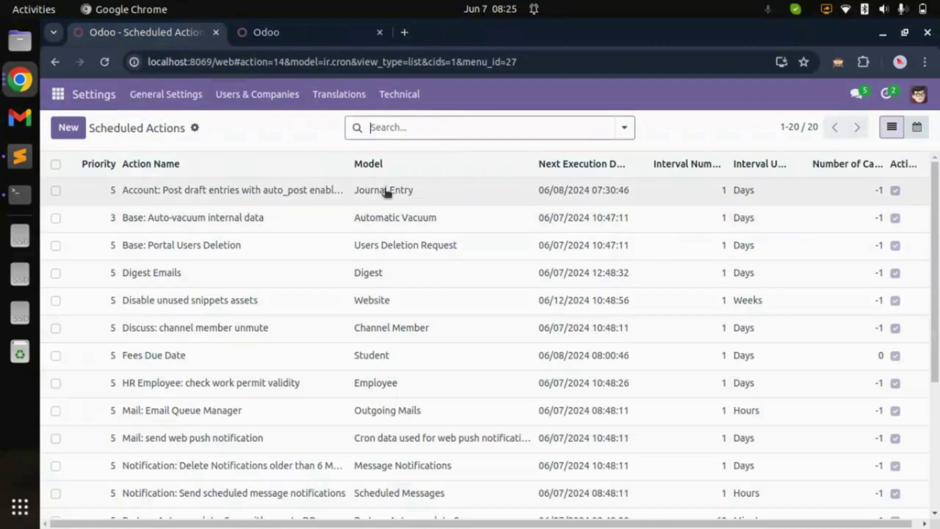
{"action": "type", "text": "due"}
{"action": "key", "text": "Return"}
{"action": "left_click", "coordinate": [319, 190]}
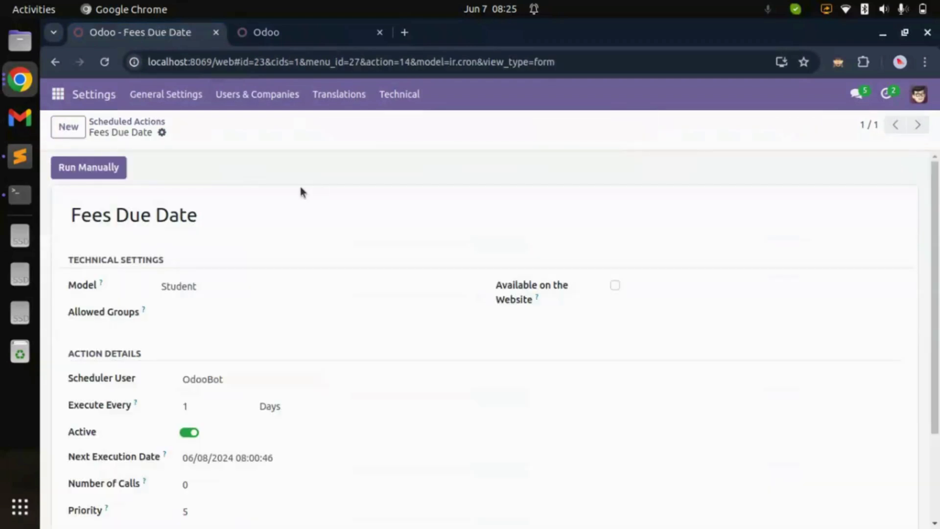
Run Fees Due Date manually and highlight OdooBot's 'ID 160 due today' message on STU/0160.
{"action": "left_click", "coordinate": [93, 179]}
{"action": "key", "text": "ctrl+Tab"}
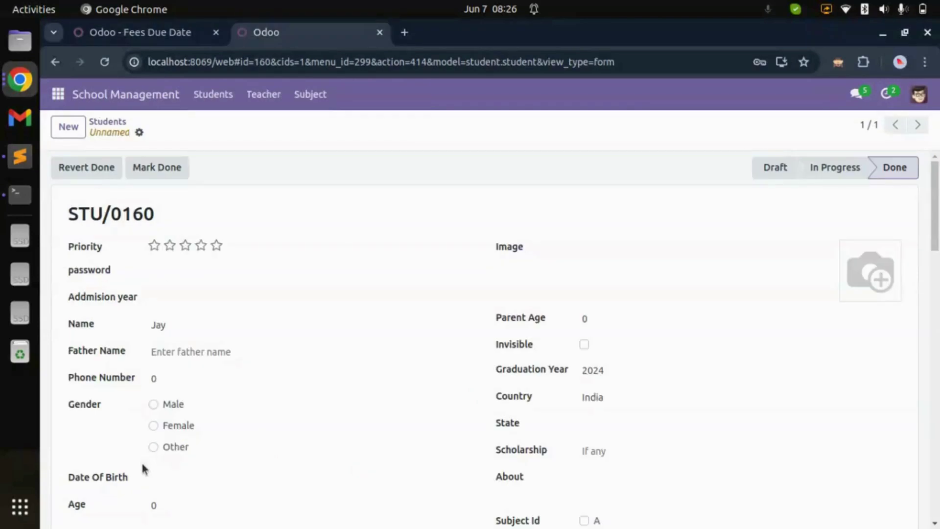
{"action": "scroll", "coordinate": [143, 468], "scroll_direction": "down", "scroll_amount": 3}
{"action": "scroll", "coordinate": [144, 469], "scroll_direction": "down", "scroll_amount": 2}
{"action": "scroll", "coordinate": [144, 469], "scroll_direction": "down", "scroll_amount": 2}
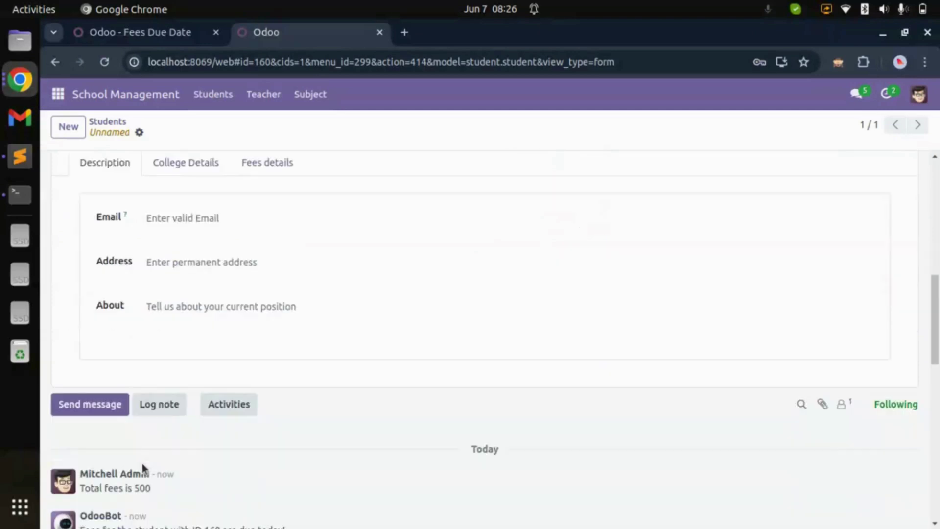
{"action": "scroll", "coordinate": [142, 463], "scroll_direction": "down", "scroll_amount": 1}
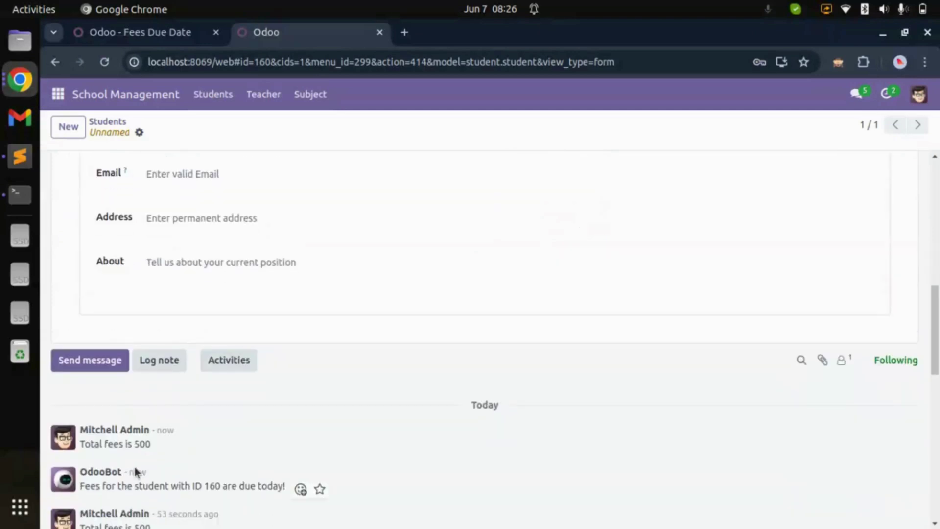
{"action": "triple_click", "coordinate": [95, 488]}
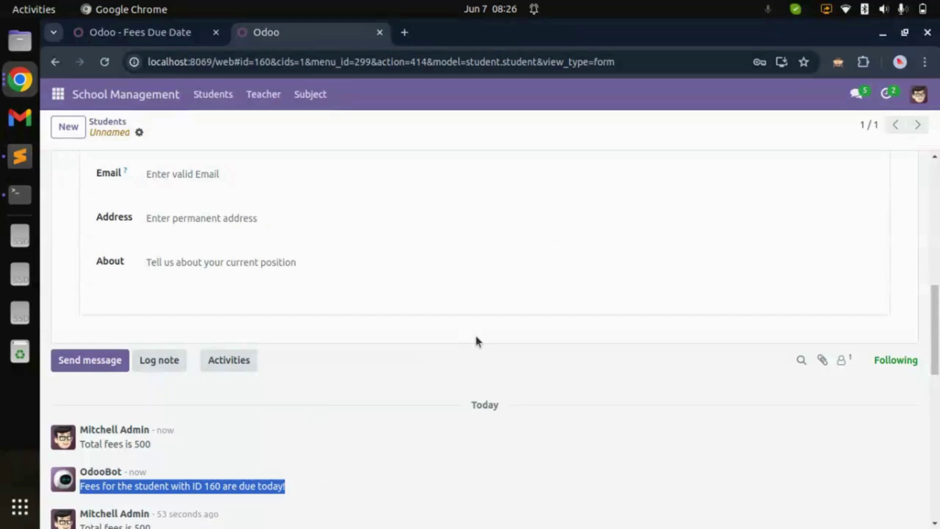
{"action": "scroll", "coordinate": [270, 454], "scroll_direction": "up", "scroll_amount": 3}
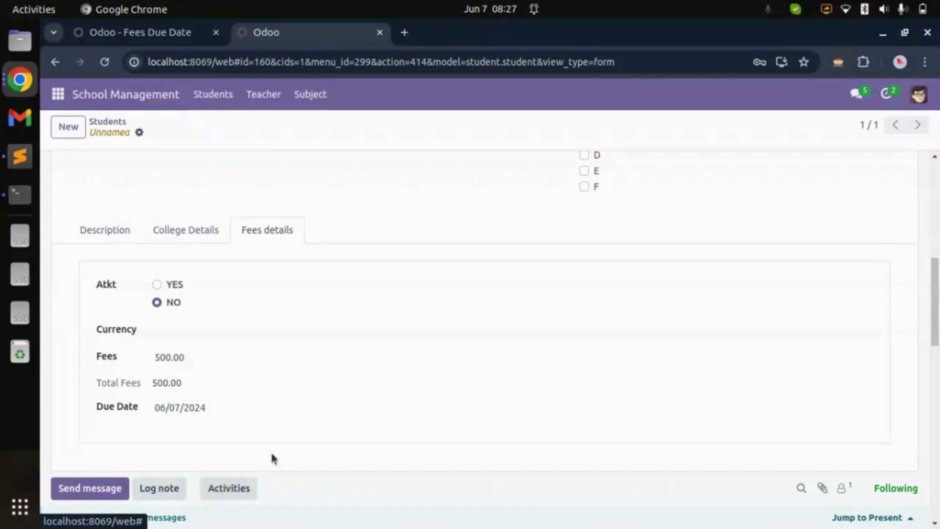